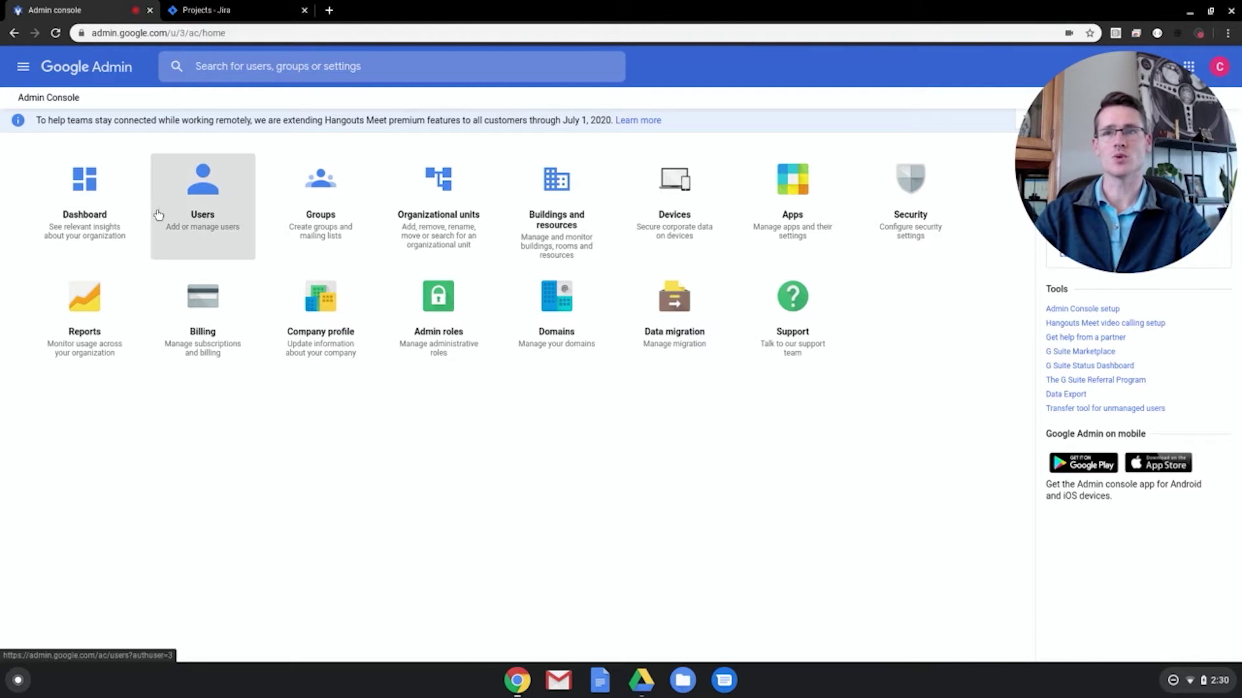
Step: Review the organization's user list and Group 2's members in the Admin Console
left_click(182, 216)
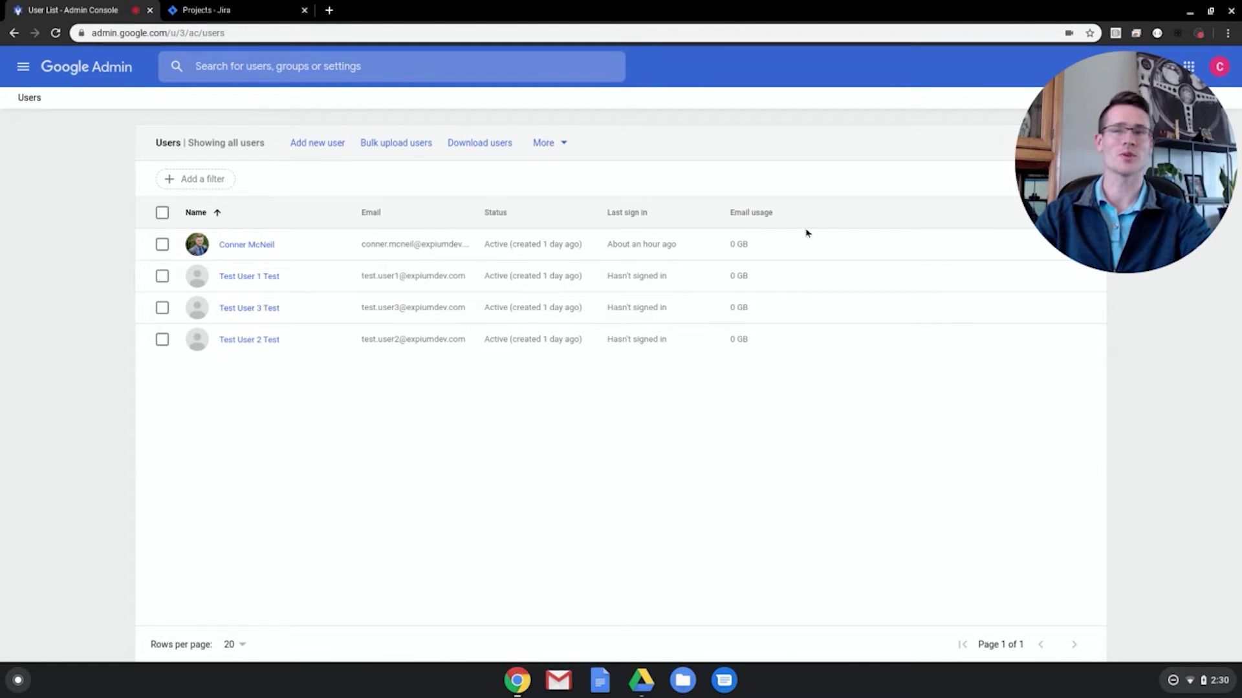
left_click(114, 72)
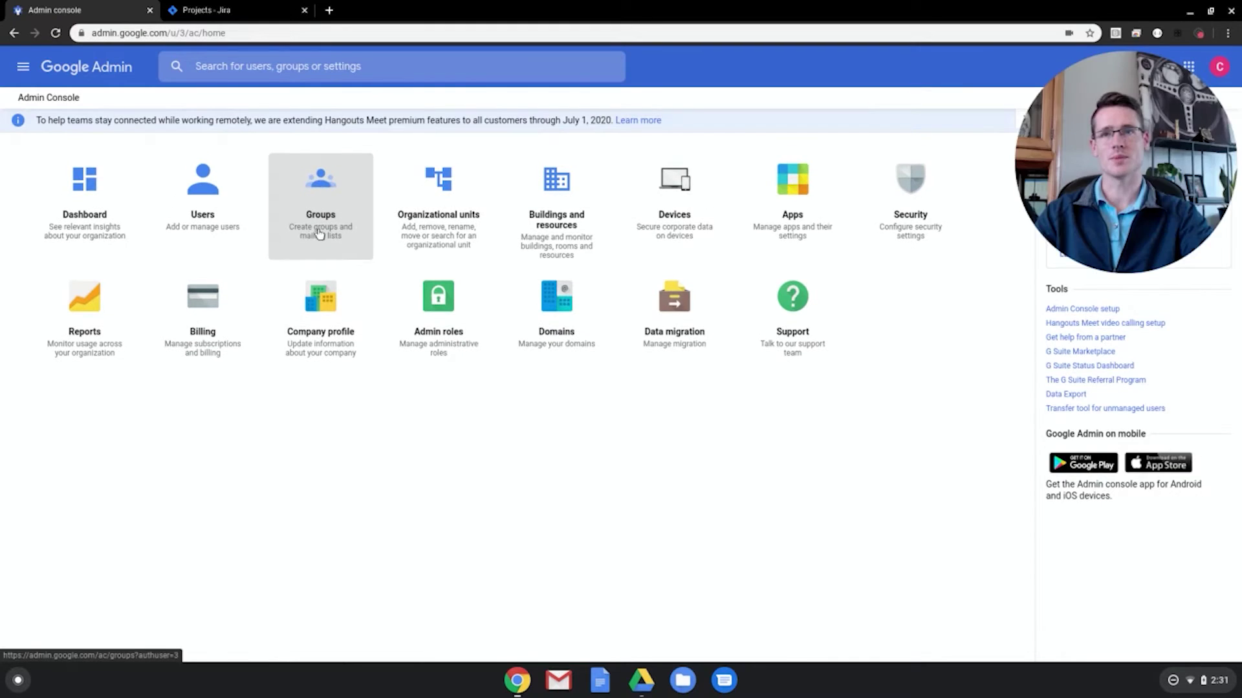
left_click(323, 231)
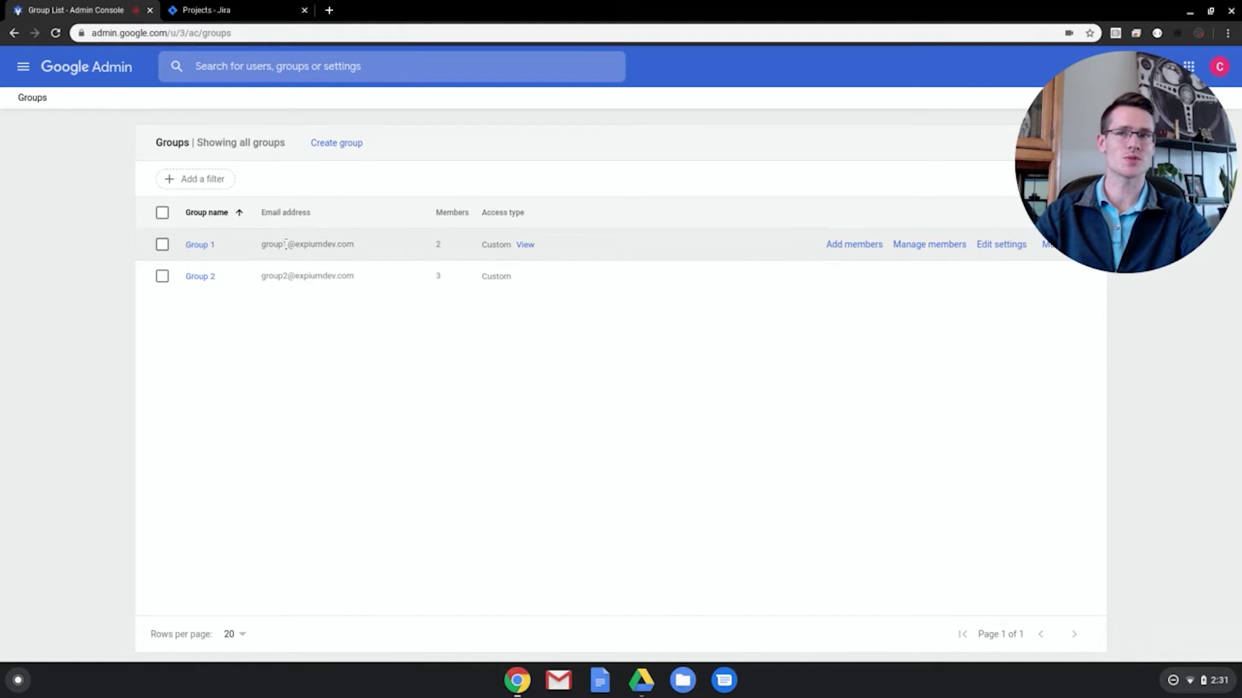
left_click(216, 244)
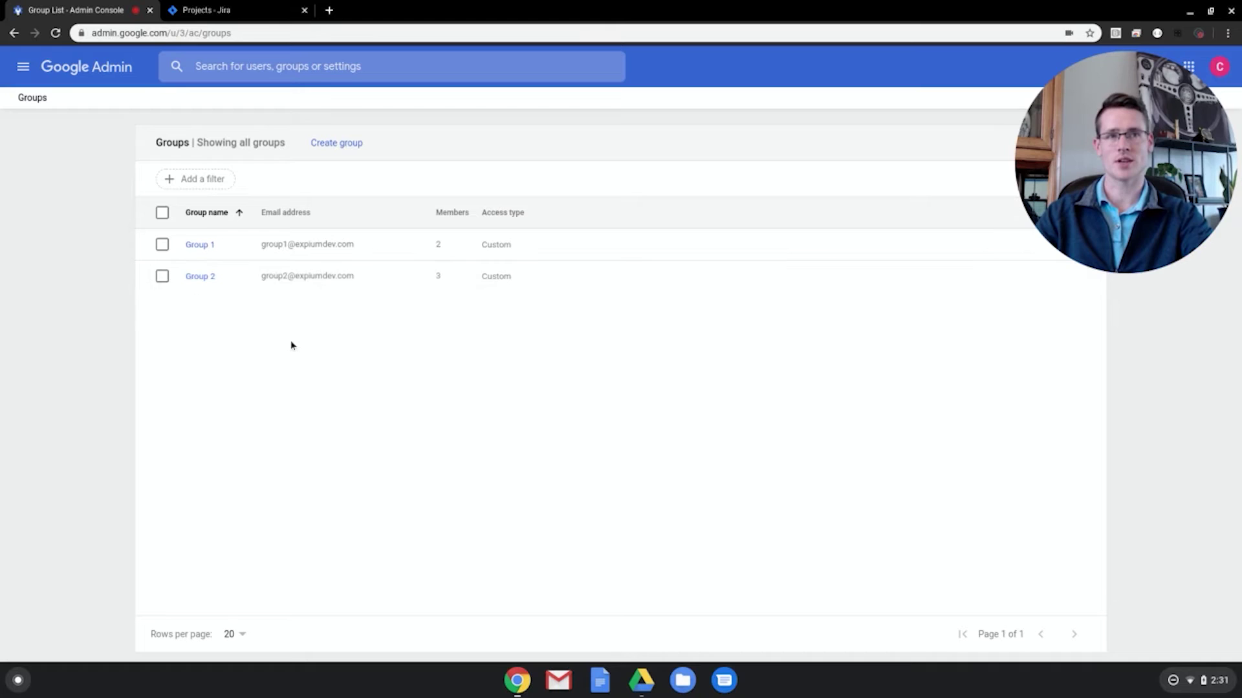
left_click(202, 277)
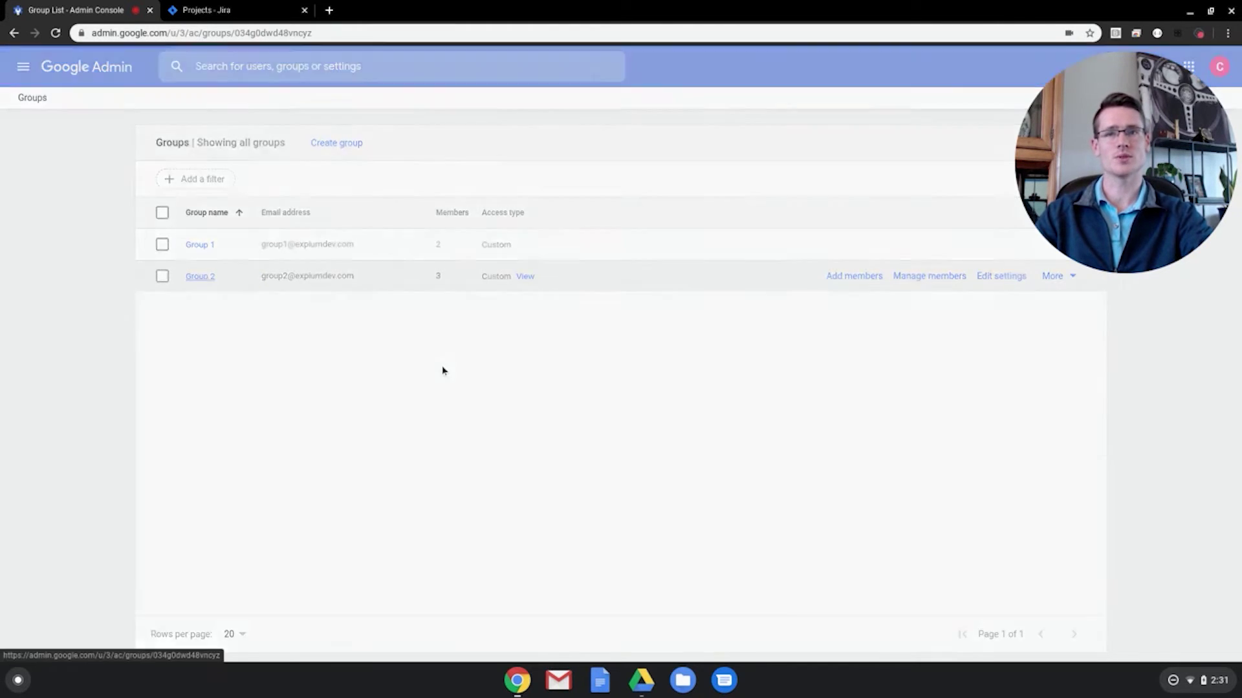
left_click(420, 285)
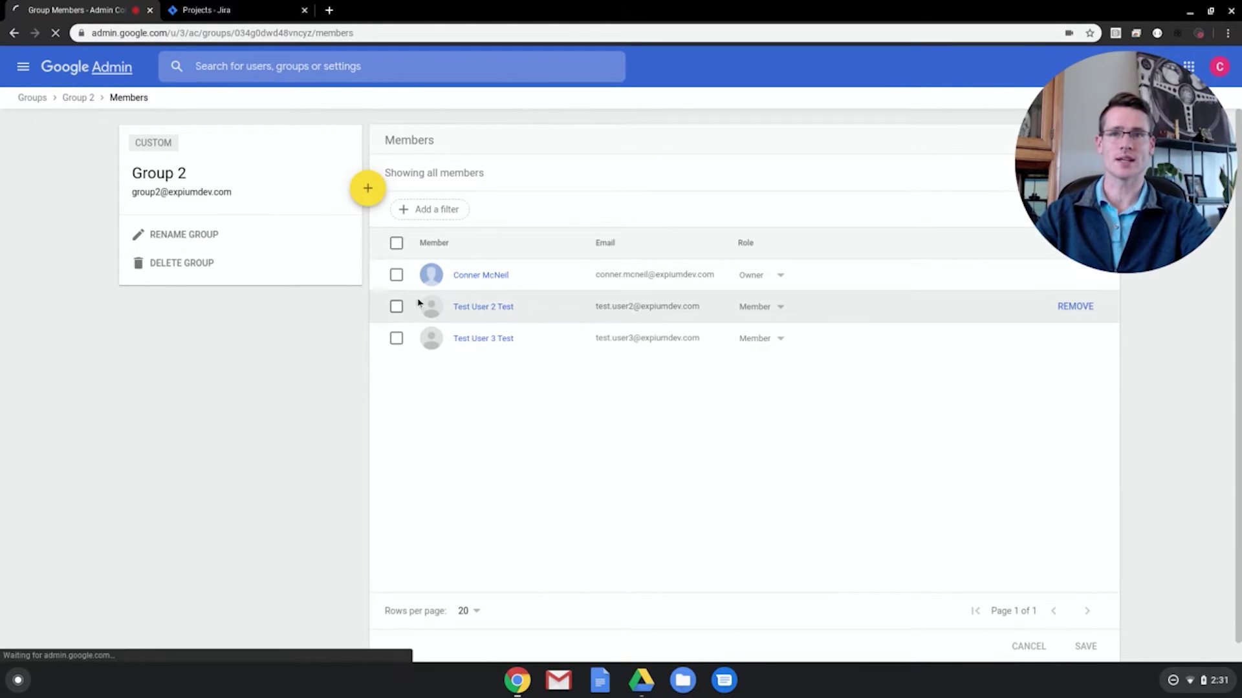
Step: Go to Jira Software's settings for the site's user management page, which lists one admin
left_click(110, 74)
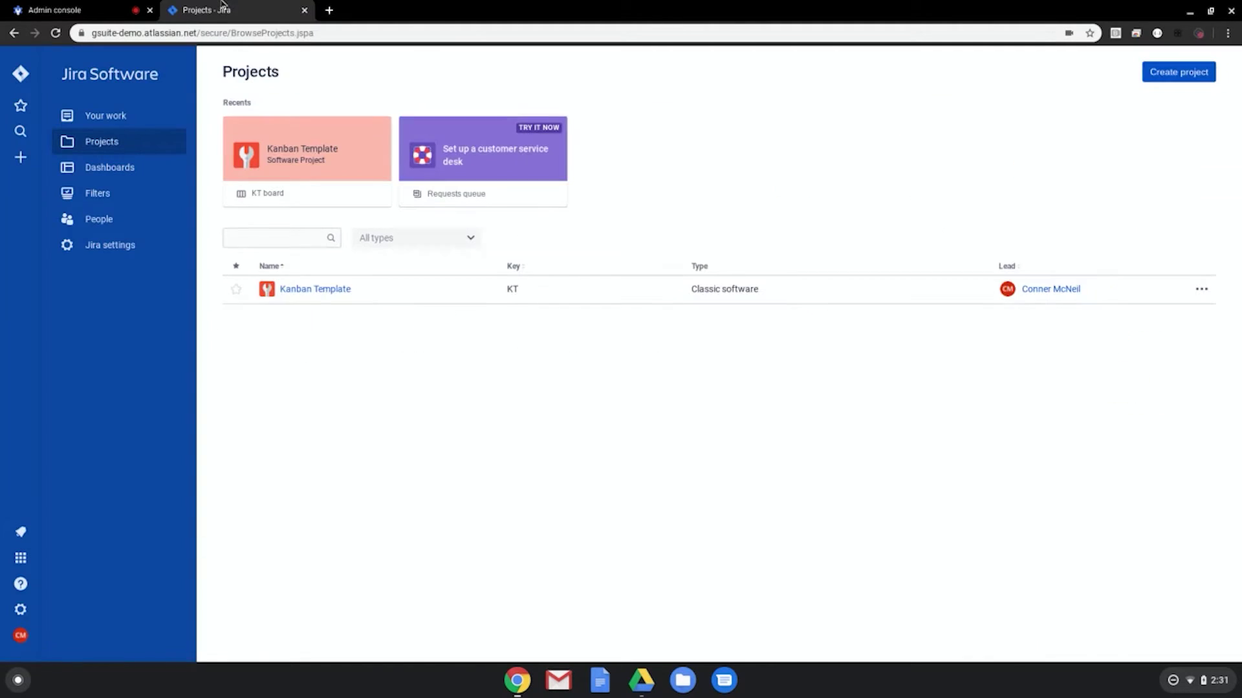
left_click(207, 10)
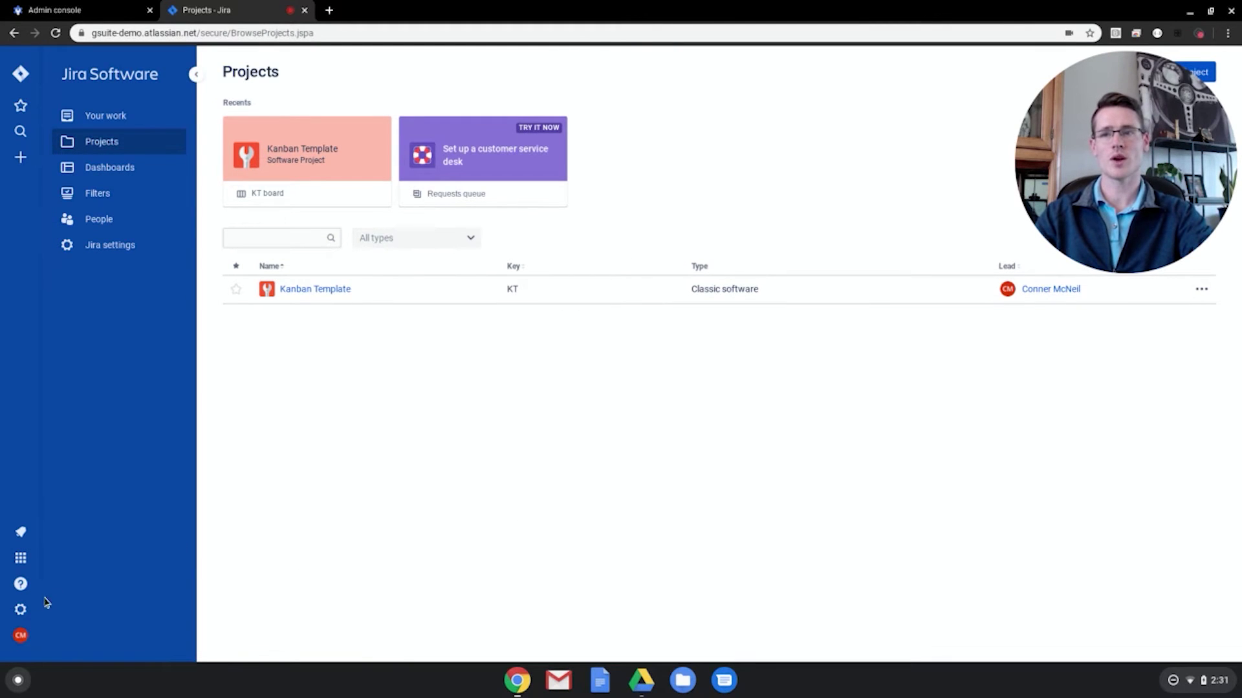
left_click(18, 611)
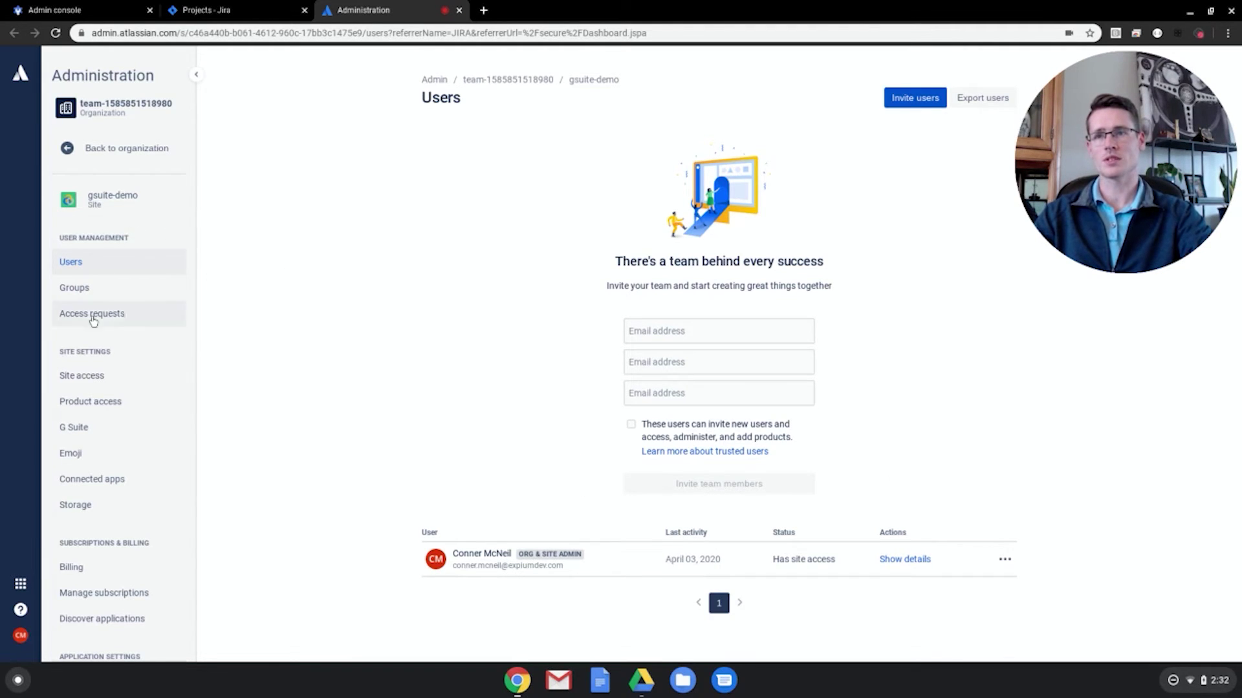
Step: Configure G Suite from the sidebar and allow Atlassian Cloud access to the Google admin account
left_click(78, 431)
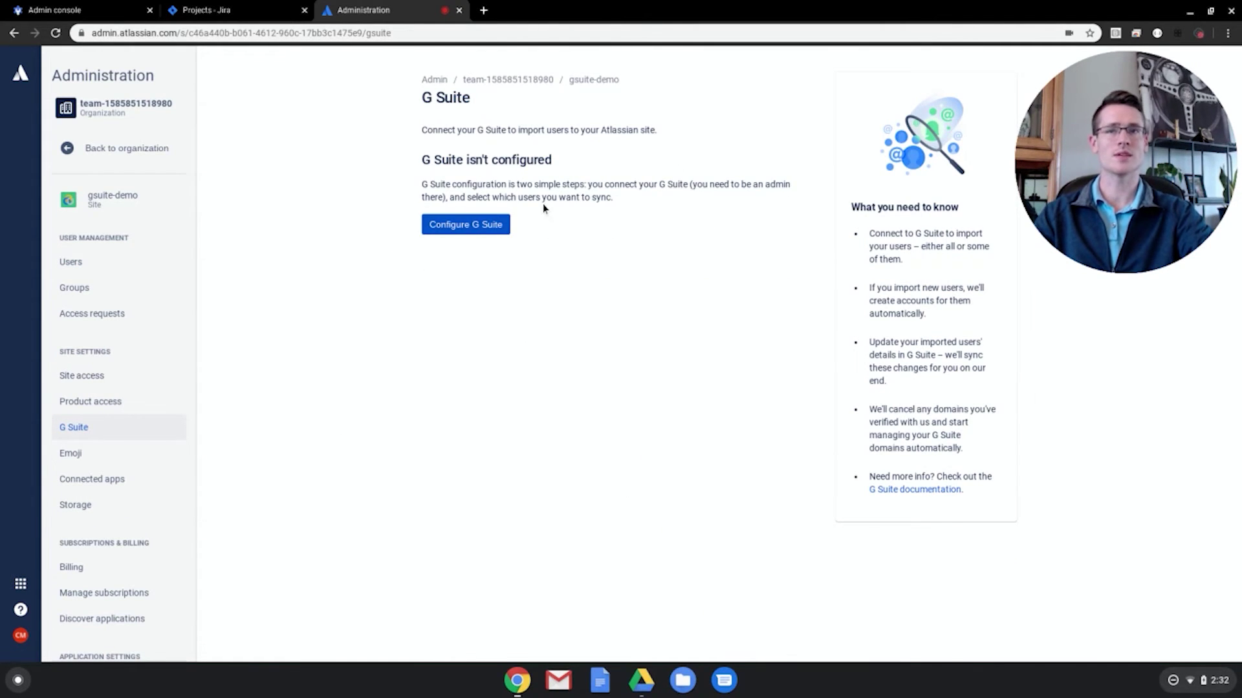
left_click(452, 226)
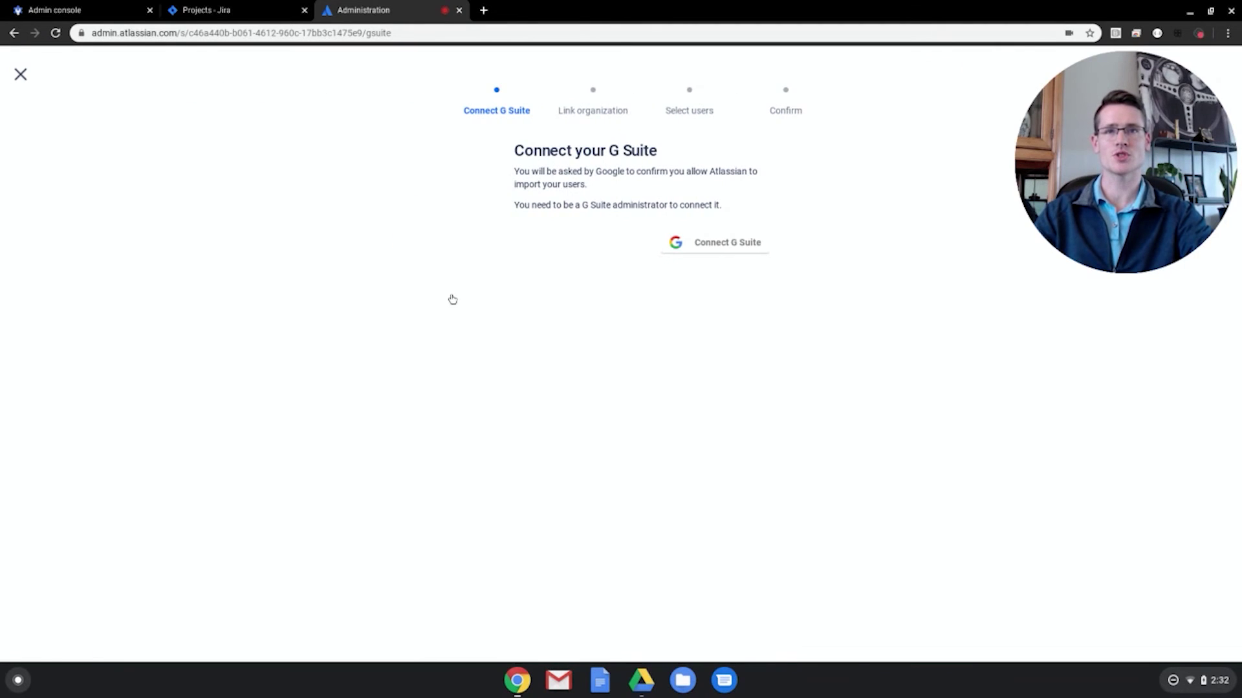
left_click(721, 244)
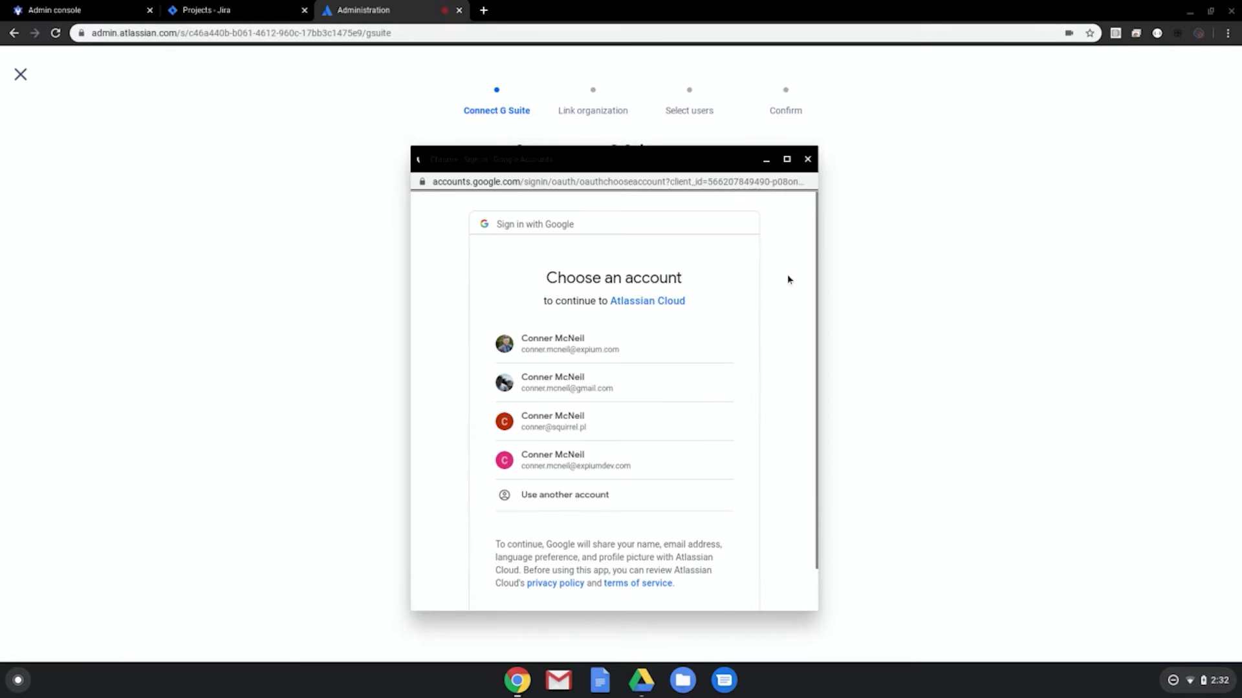
left_click(581, 472)
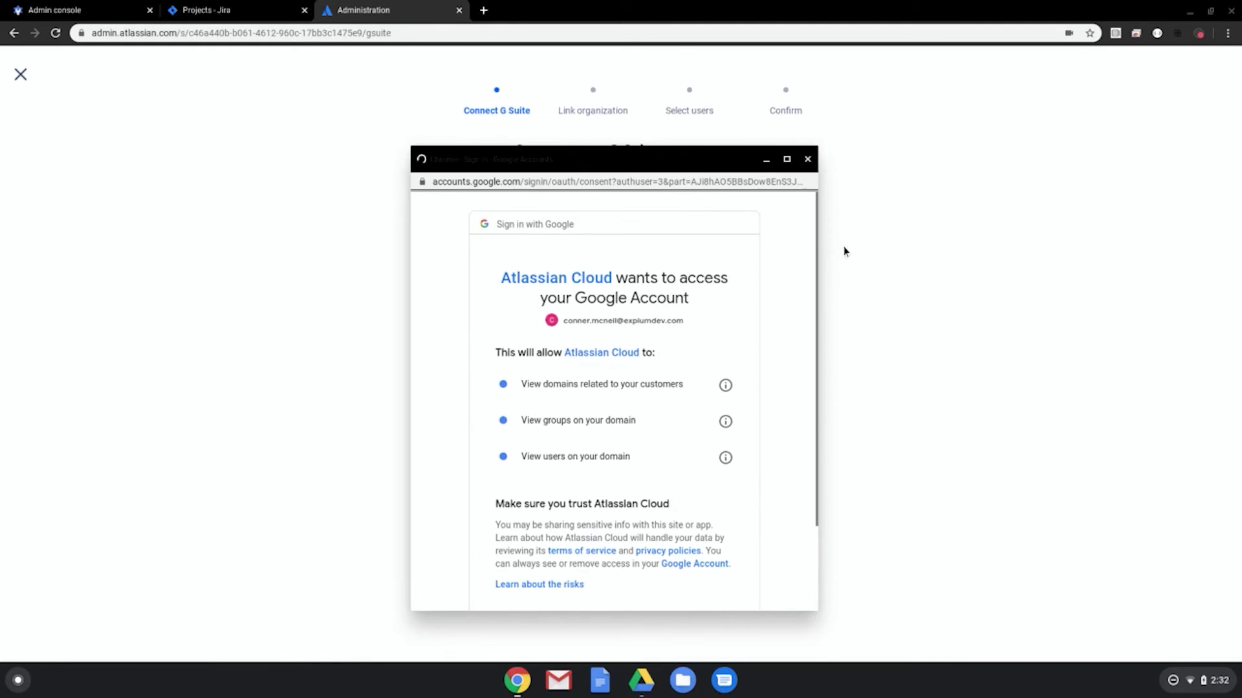
scroll(707, 443, "down", 3)
left_click(710, 518)
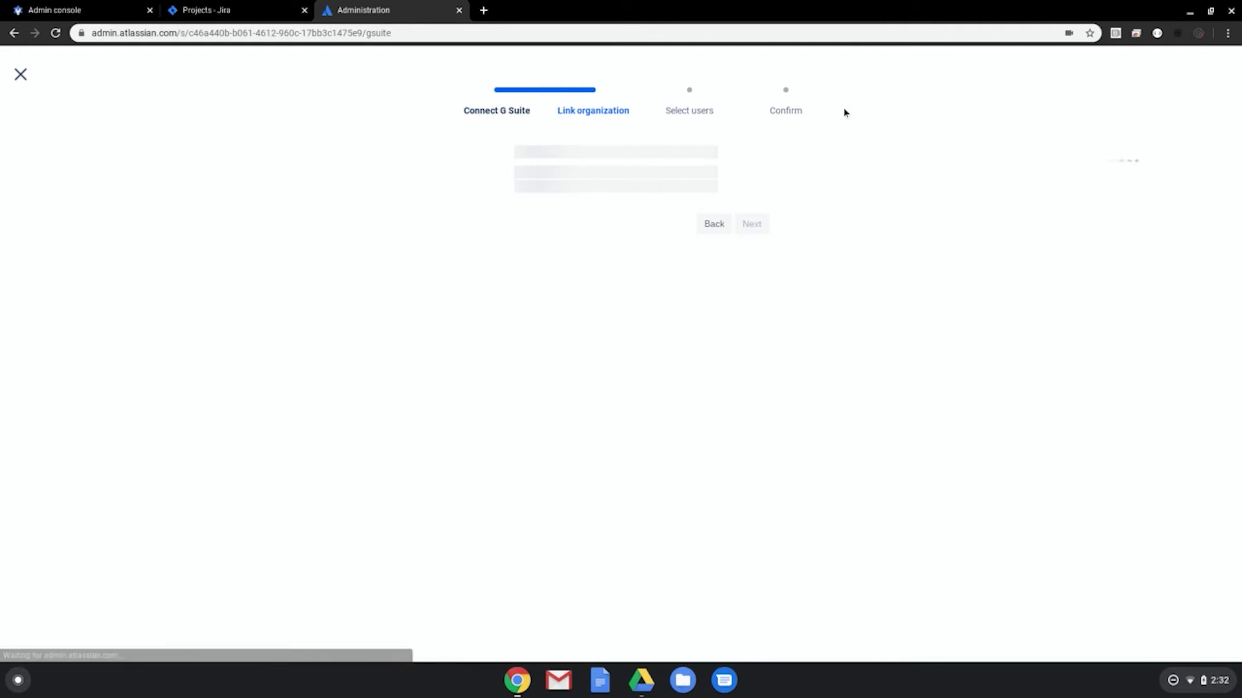
Step: Link the organization, select only Group 2 for syncing, and start the user sync
left_click(750, 264)
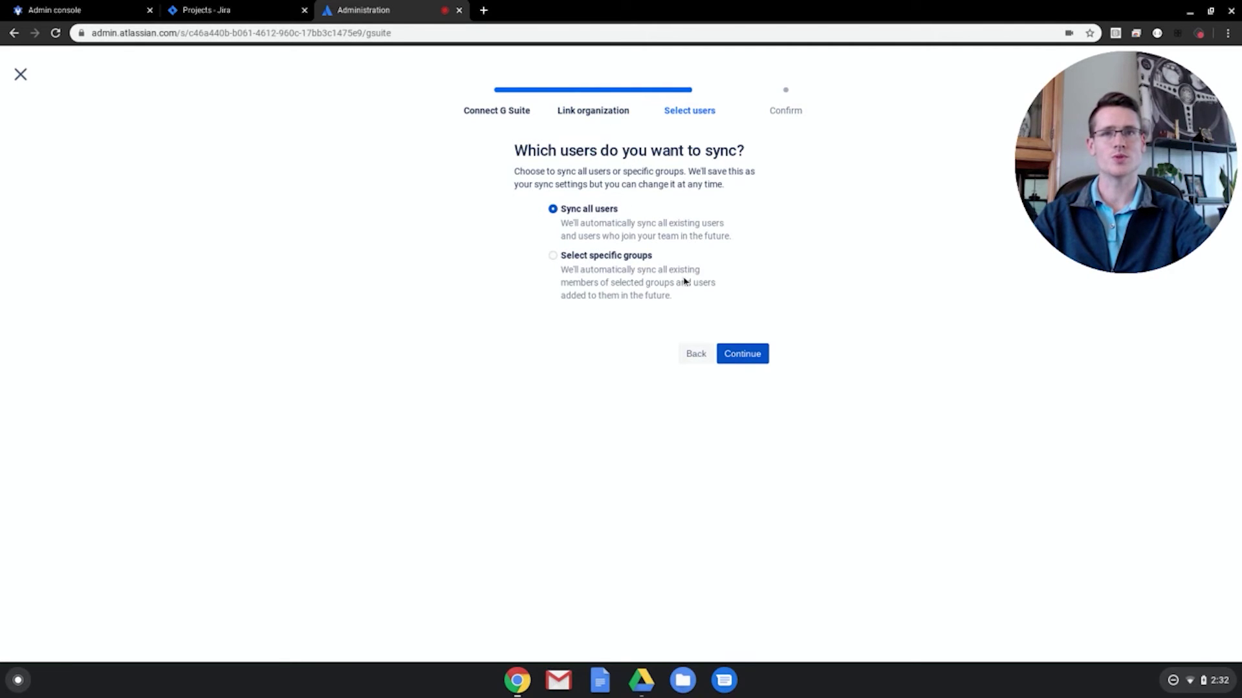
left_click(633, 258)
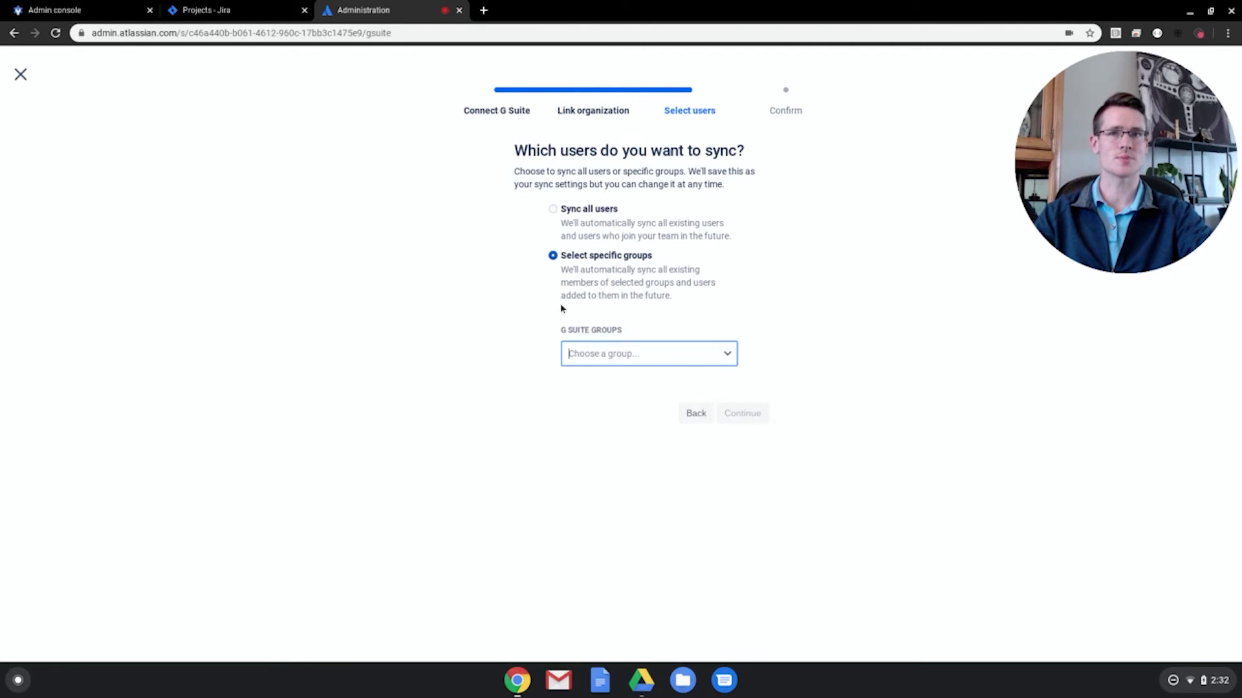
left_click(649, 347)
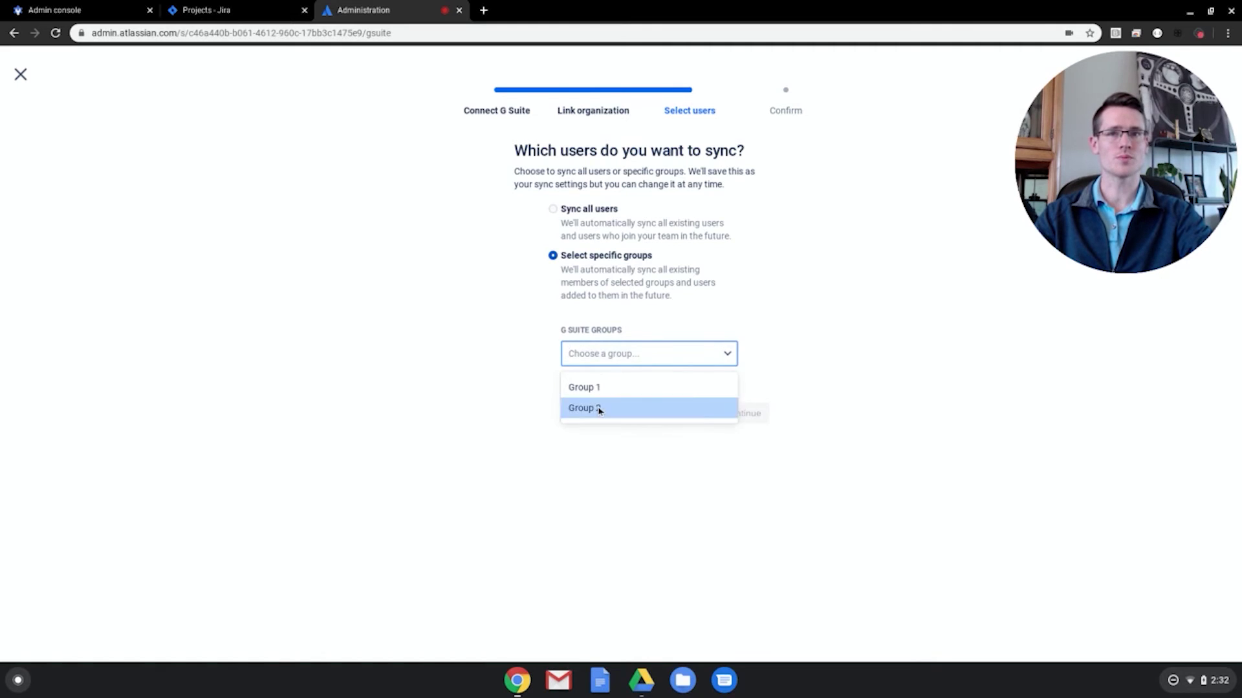
left_click(599, 408)
left_click(734, 420)
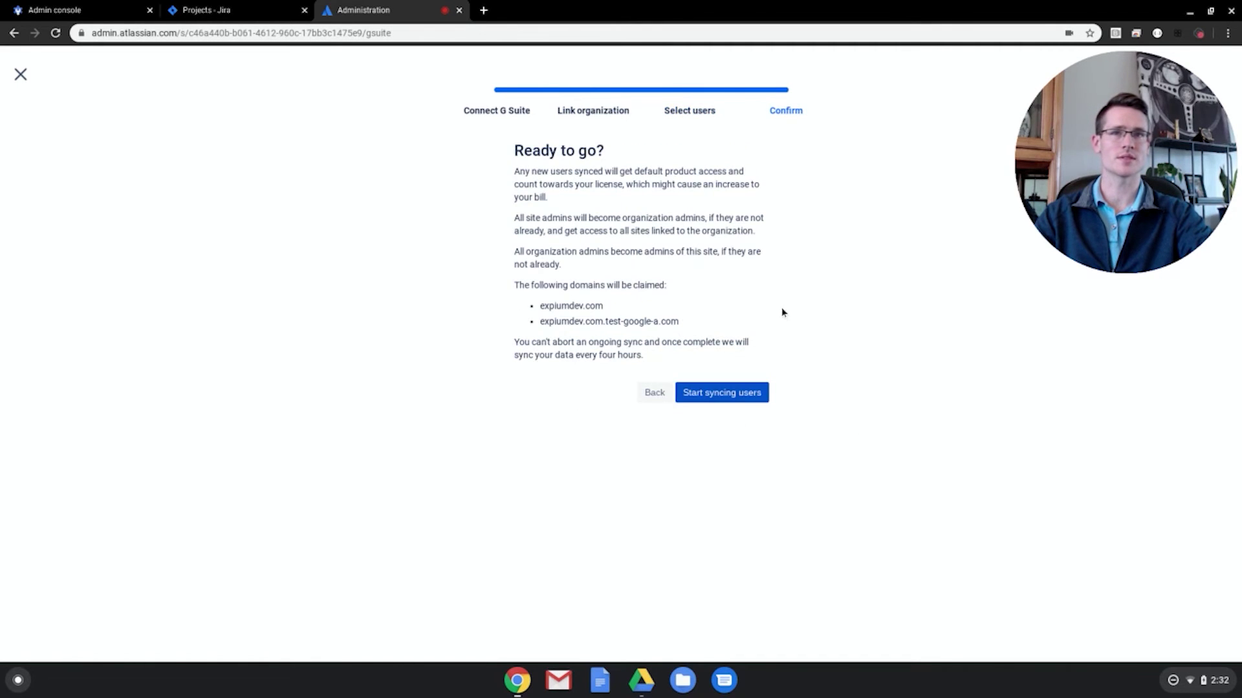
left_click(726, 397)
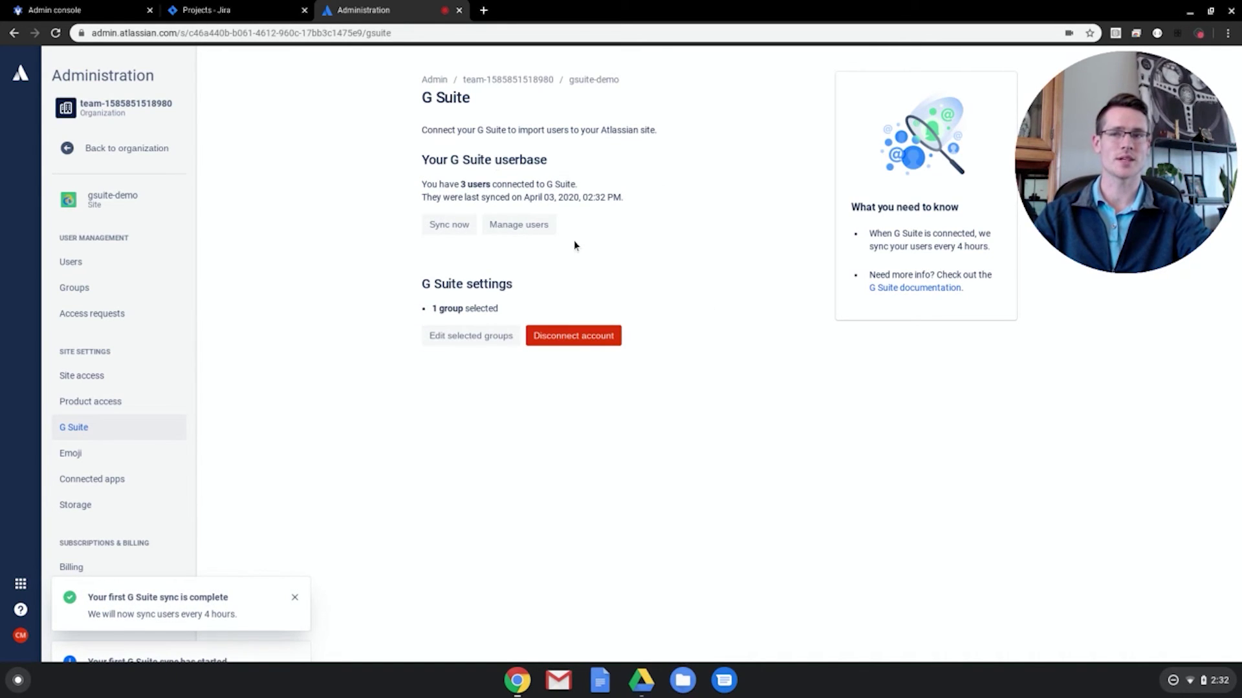
Step: Close both sync notices and review the group selection, cancelling without adding Group 1
left_click(294, 597)
left_click(295, 584)
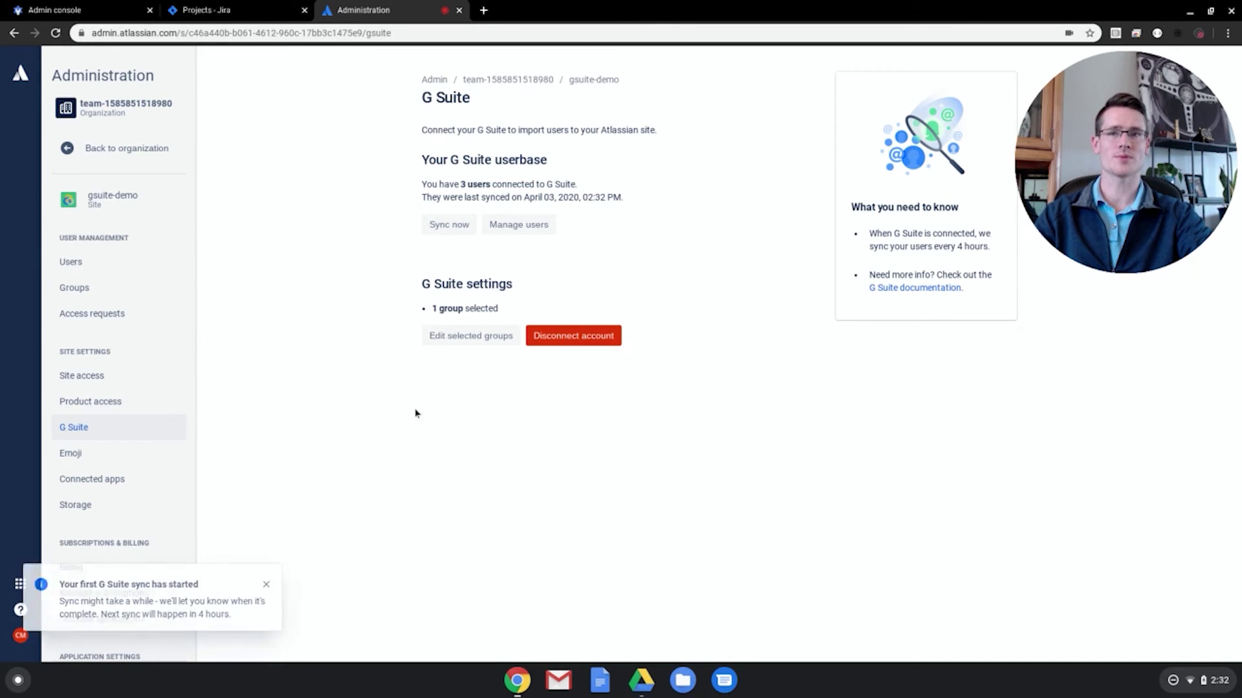
left_click(476, 335)
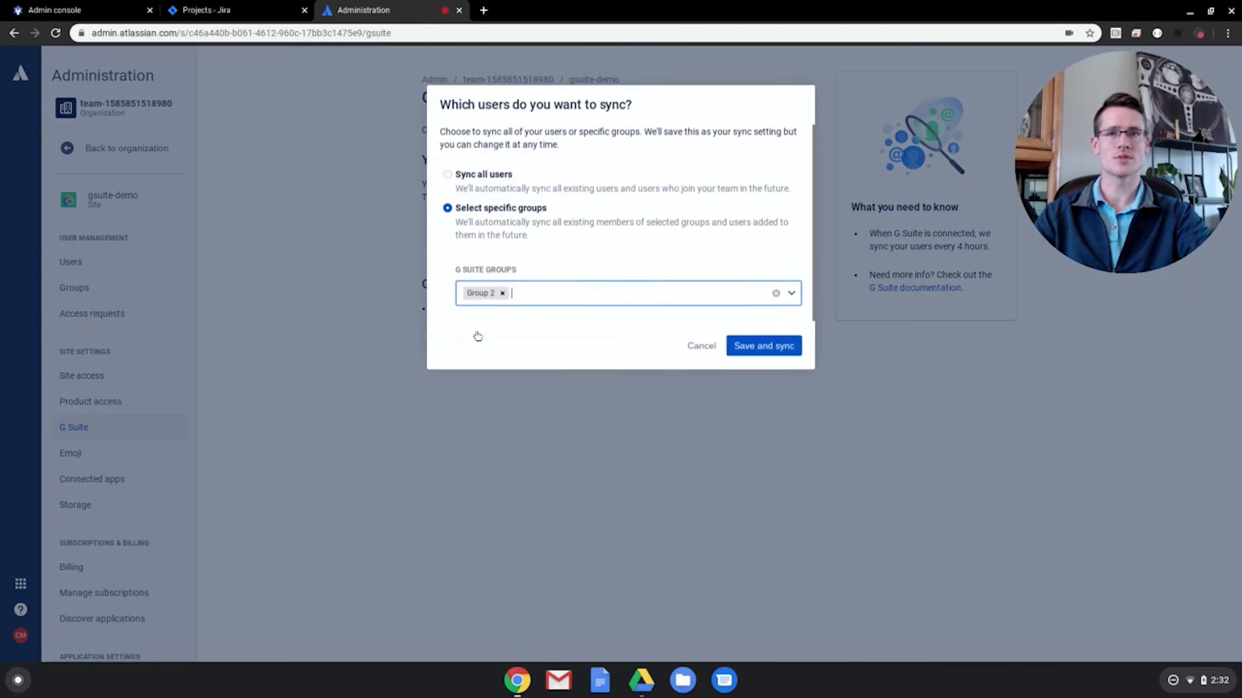
left_click(791, 293)
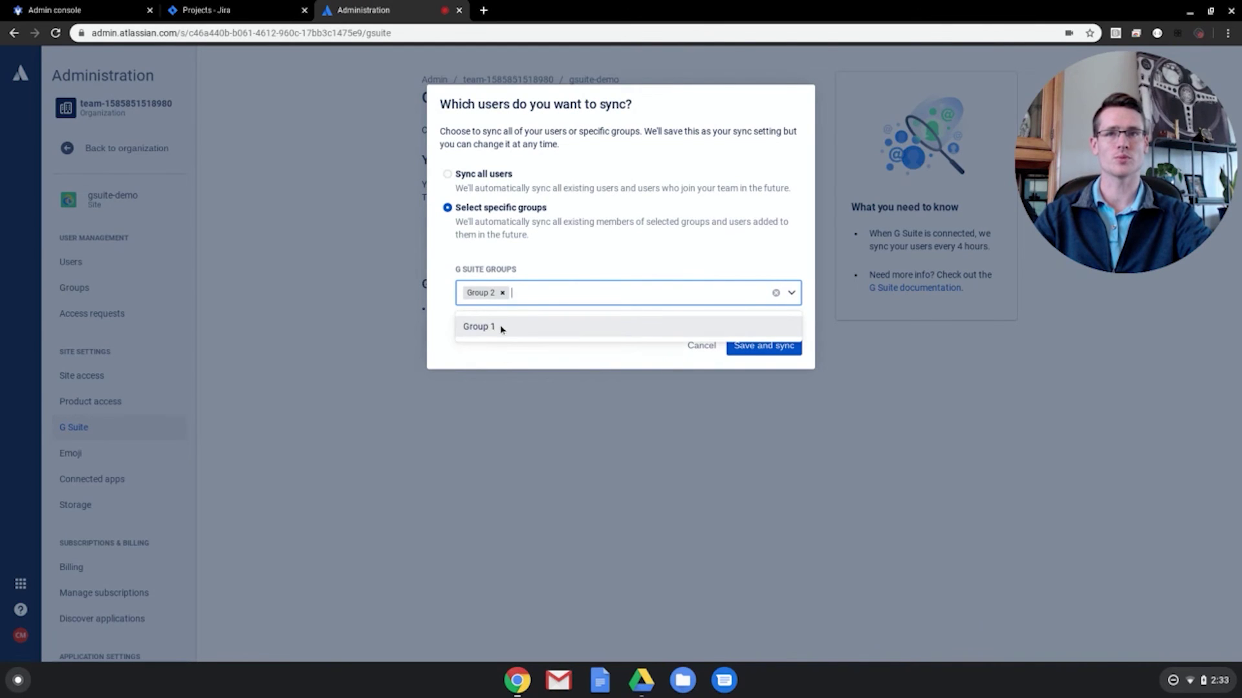
left_click(498, 352)
left_click(705, 345)
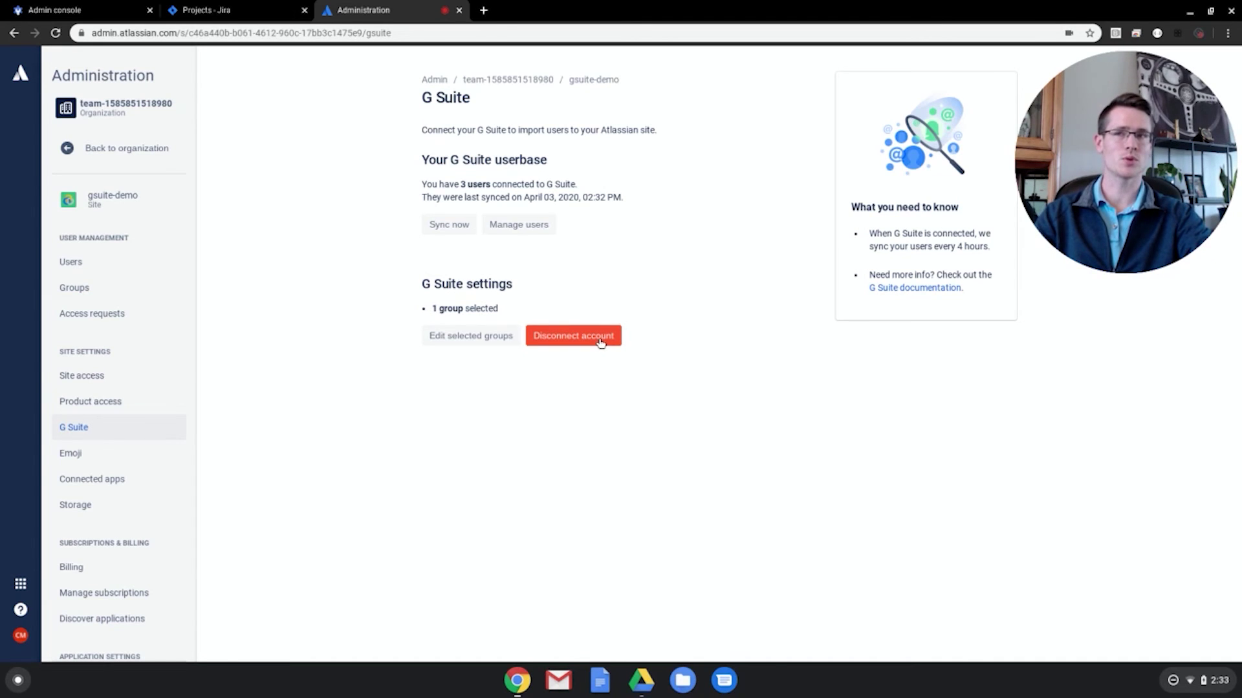
left_click(560, 344)
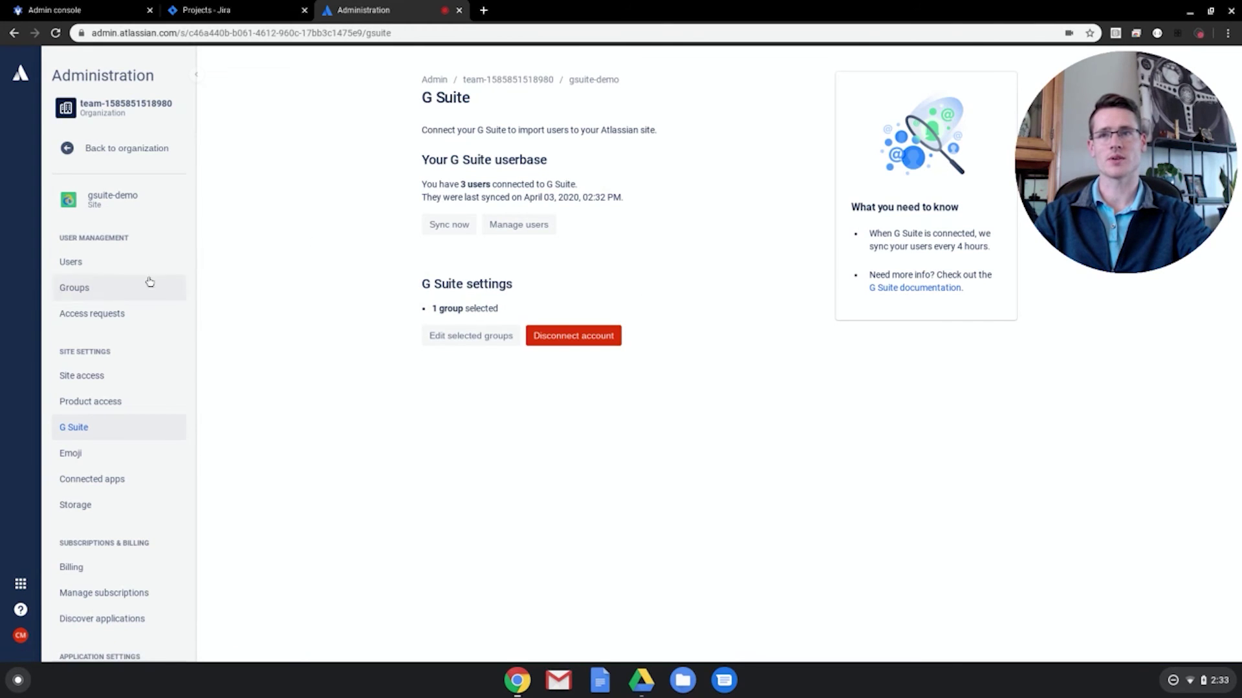
Step: Open the site's Users list and scroll to the two synced G Suite test users
left_click(122, 262)
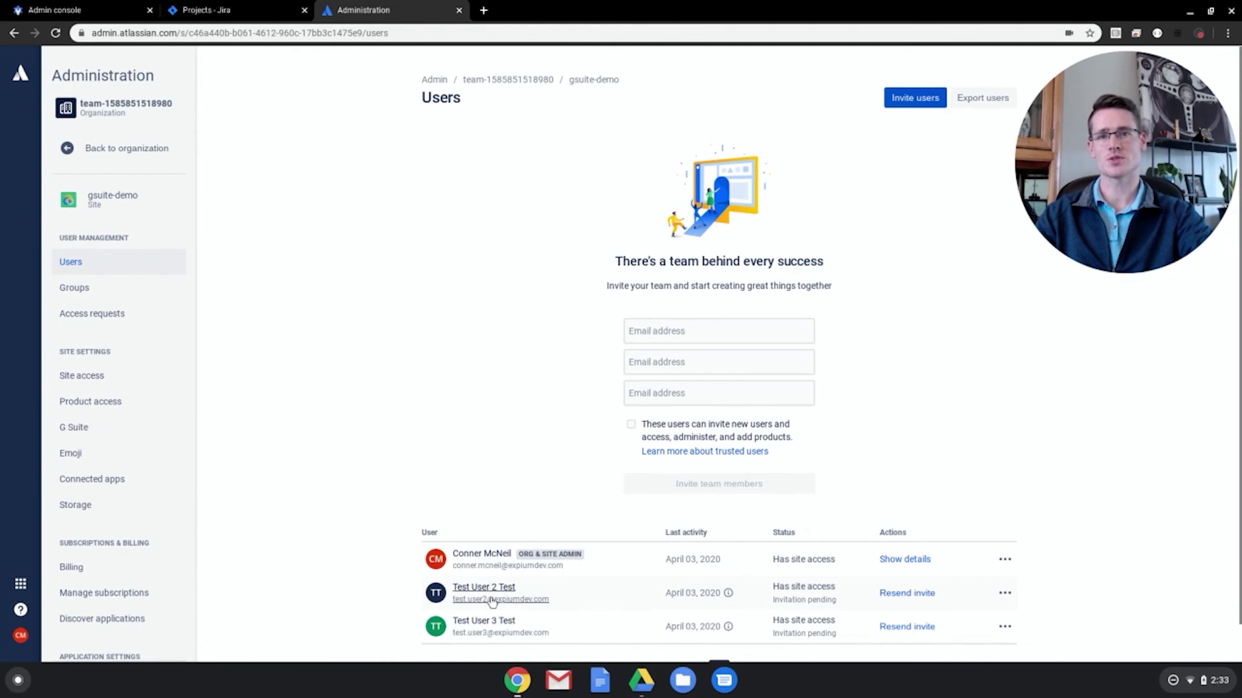
scroll(502, 609, "down", 1)
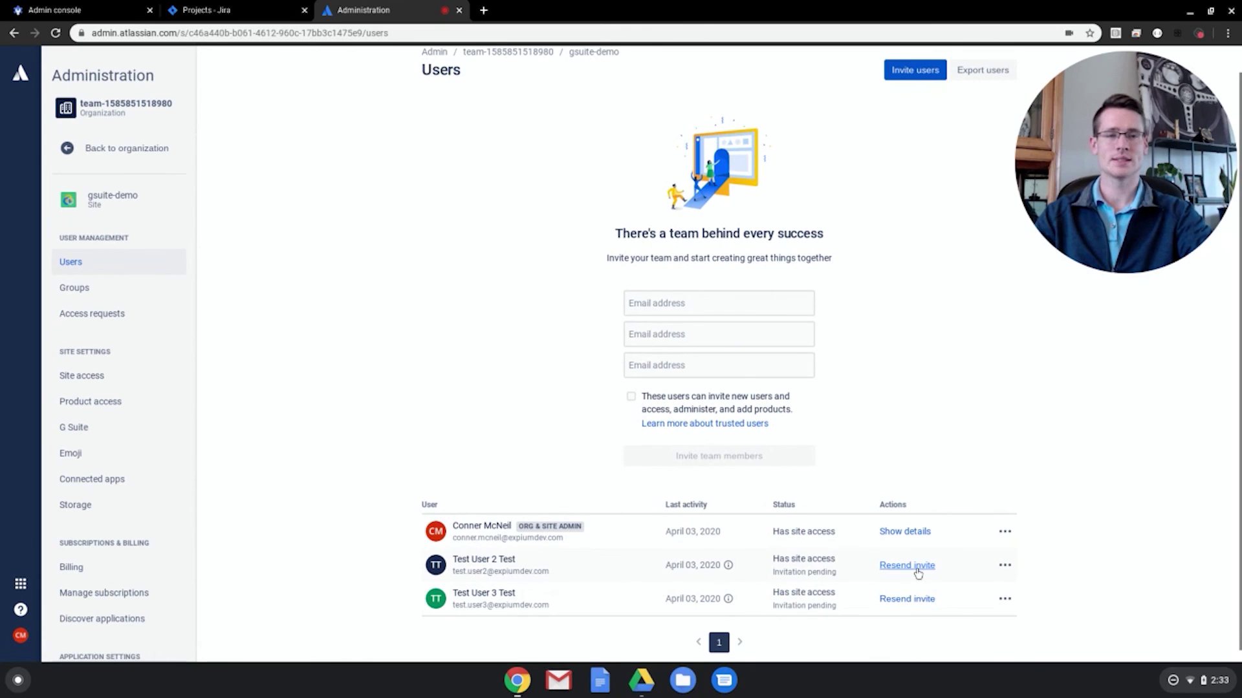